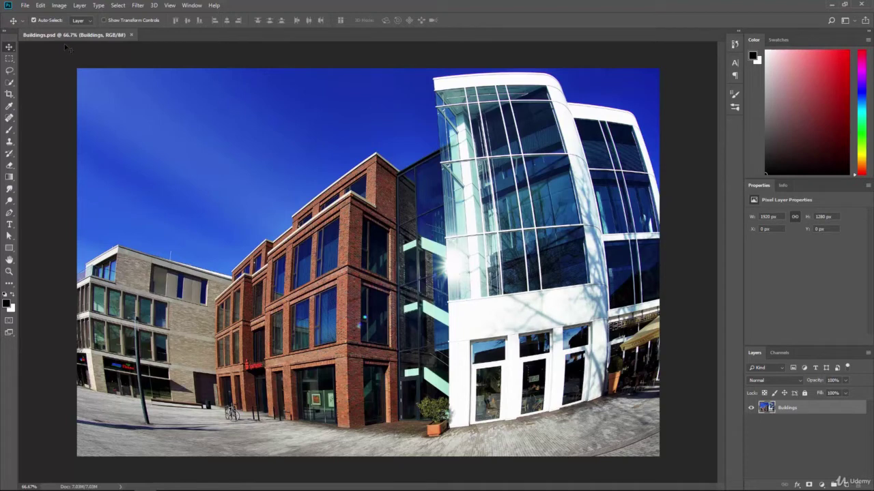
- Open the Adaptive Wide Angle filter on the Buildings photo to preview its Auto fisheye correction
left_click(140, 5)
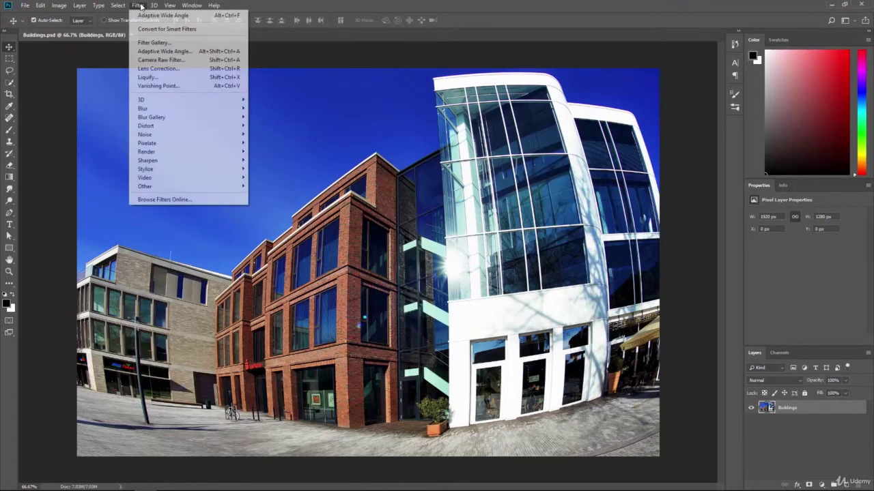
left_click(164, 55)
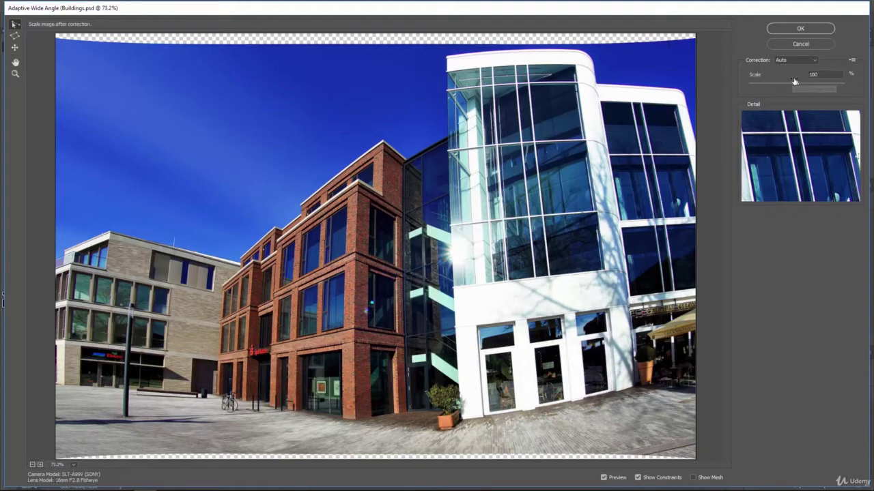
left_click_drag(798, 85, 805, 84)
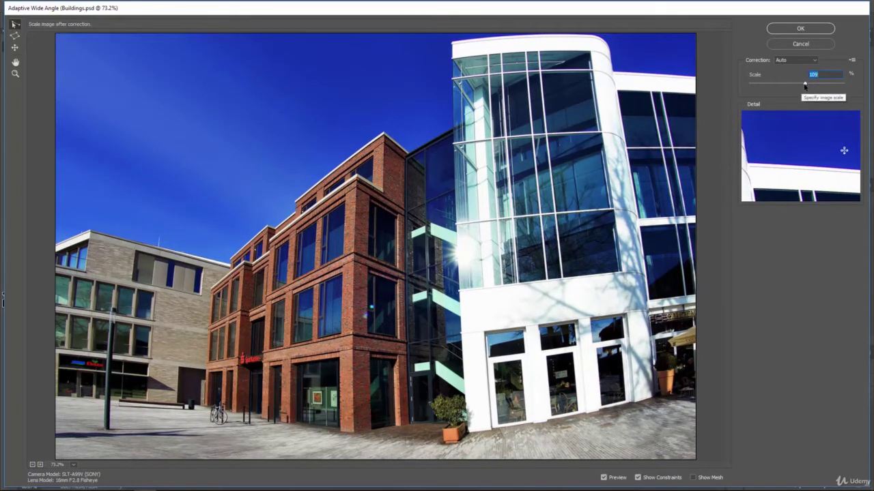
mouse_move(804, 86)
left_mouse_down()
mouse_move(811, 84)
mouse_move(800, 85)
left_mouse_up()
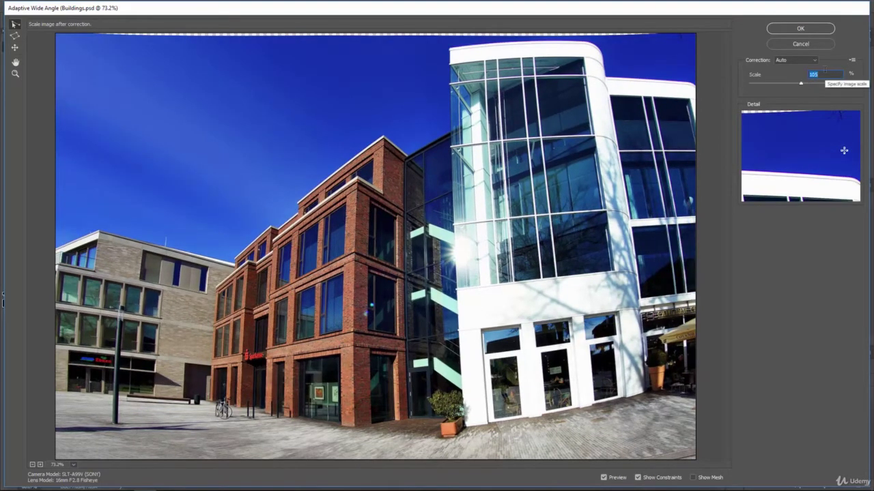
type("100")
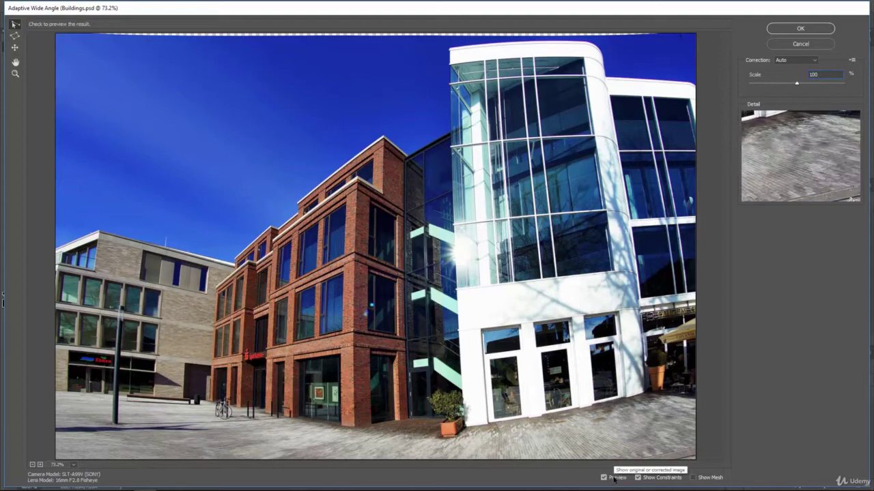
left_click(694, 478)
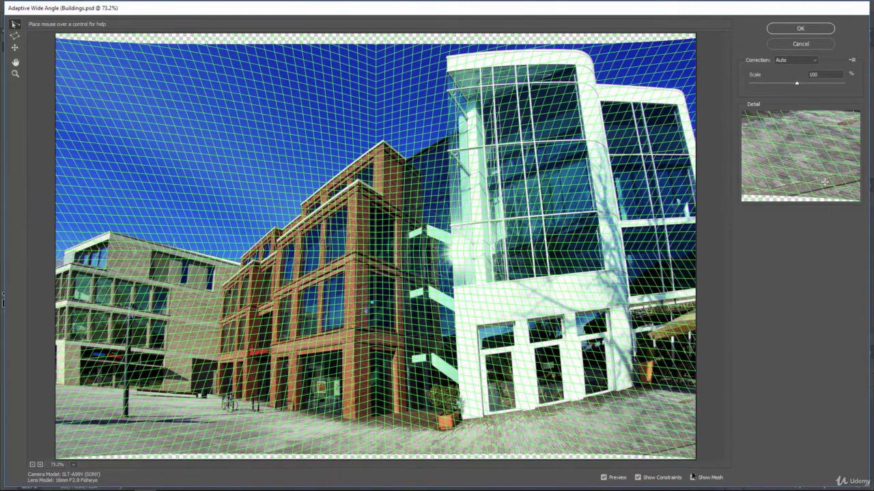
left_click(693, 478)
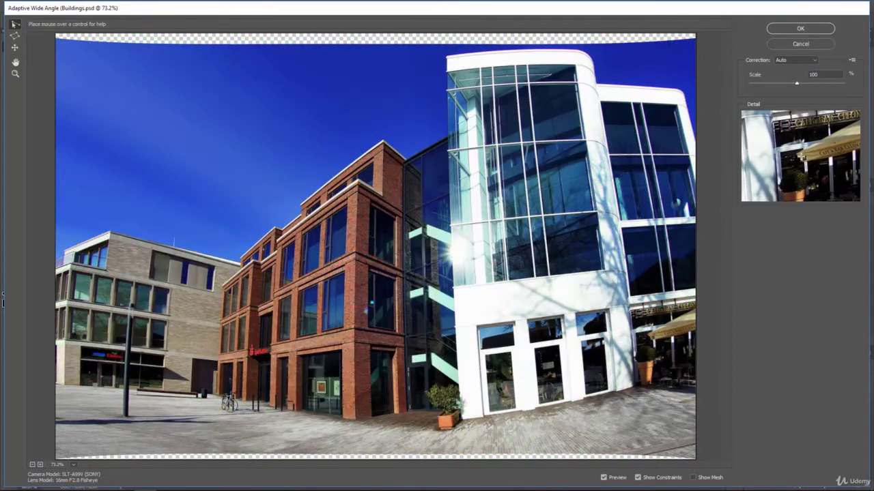
left_click(604, 479)
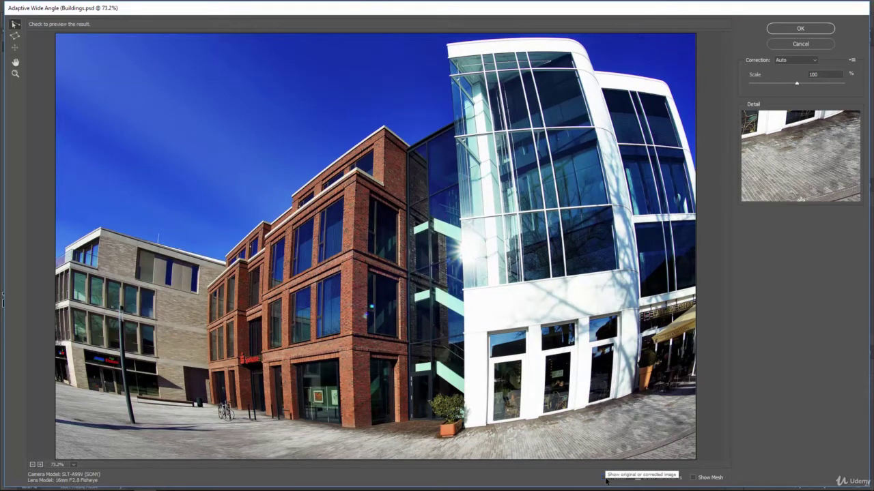
left_click(604, 479)
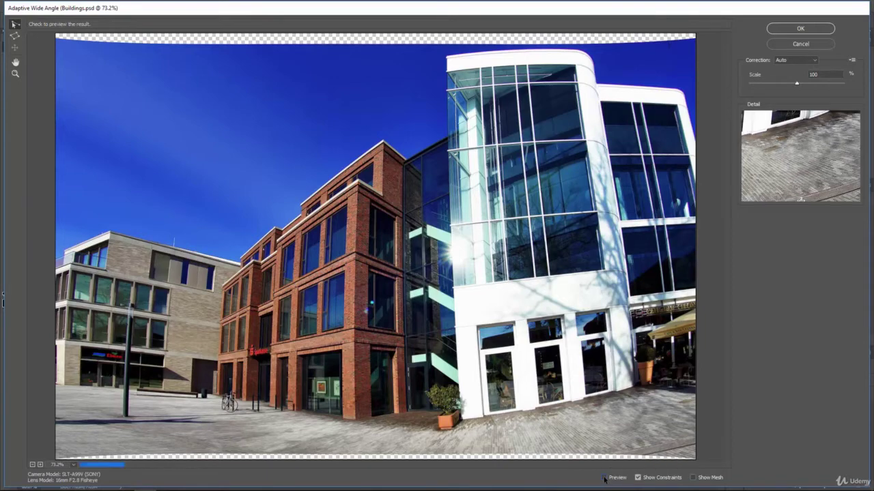
left_click(603, 478)
left_click(603, 478)
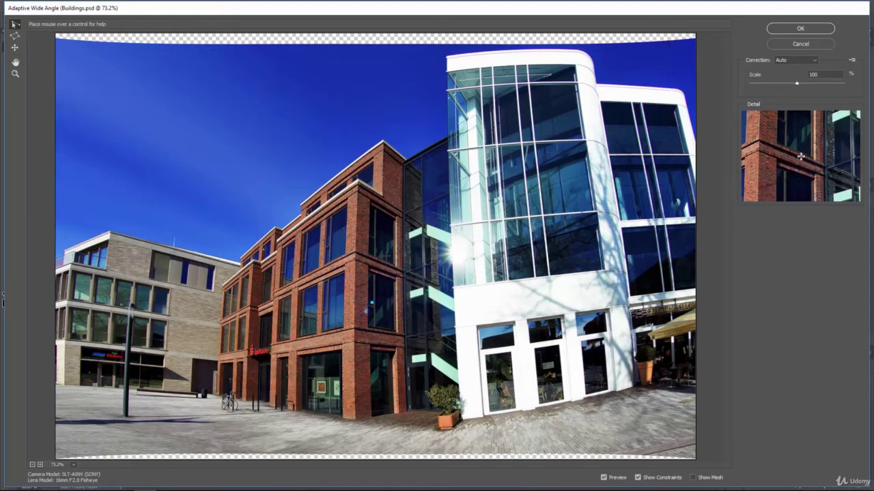
- Add constraints along the brick building's edge and roofline and the left building's vertical edge
left_click(403, 162)
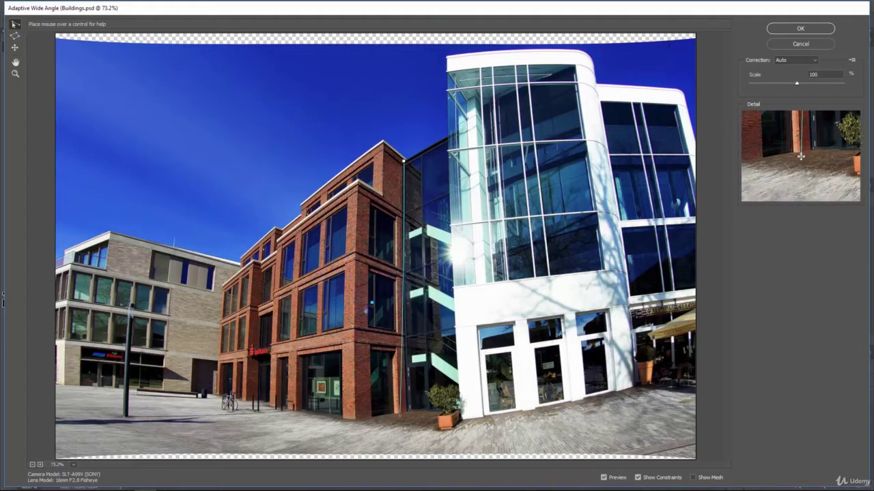
left_click(404, 412)
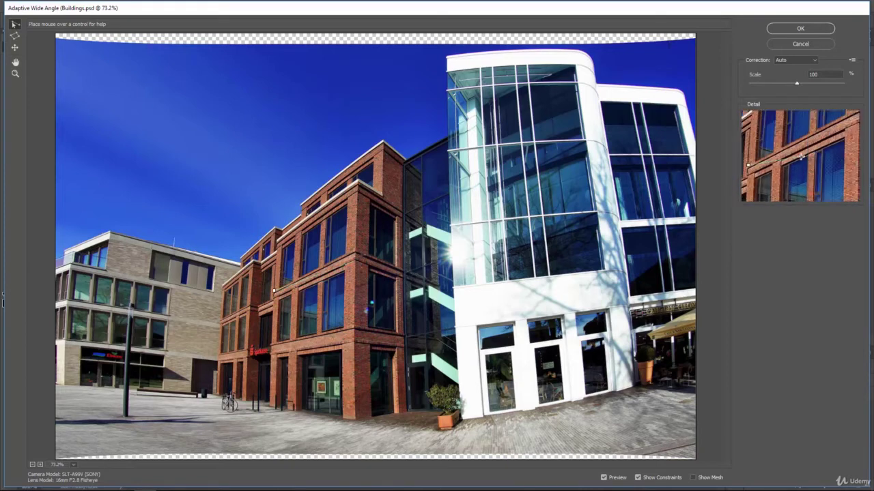
left_click(273, 290)
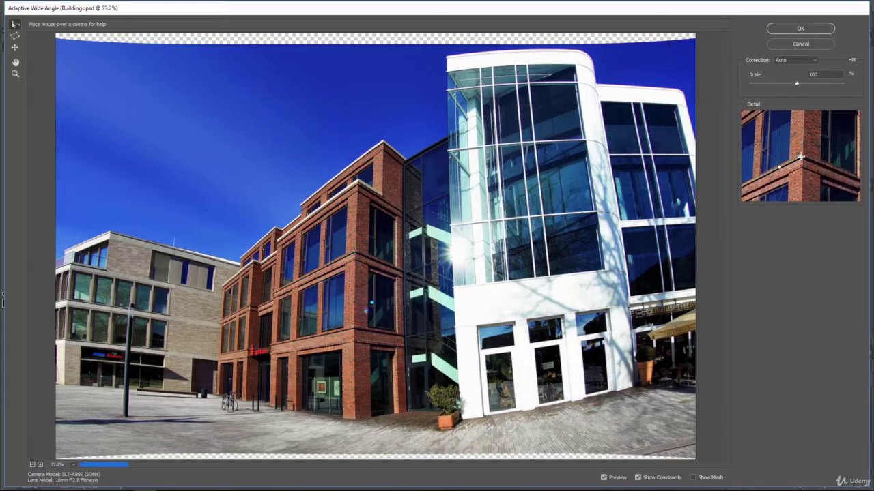
left_click(276, 238)
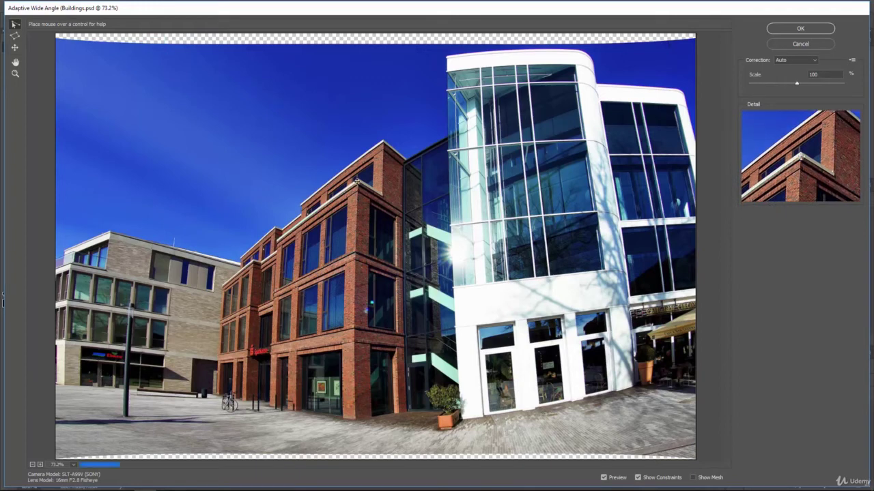
left_click(356, 184)
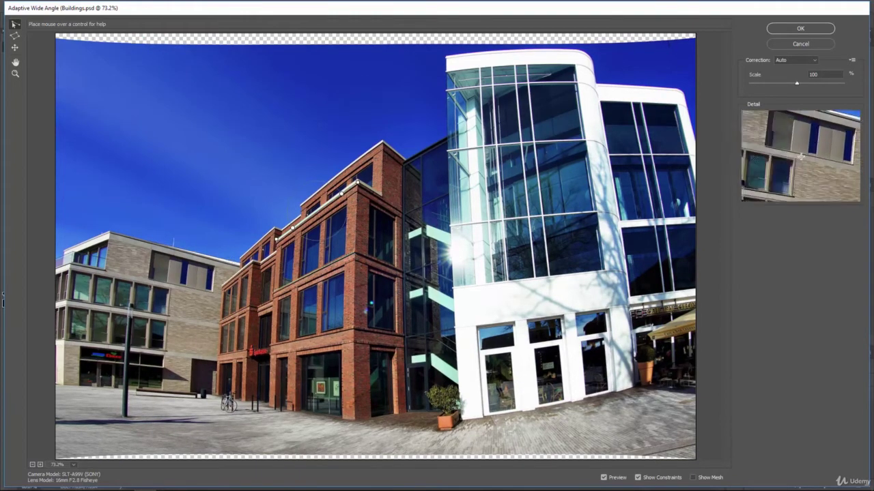
left_click(69, 264)
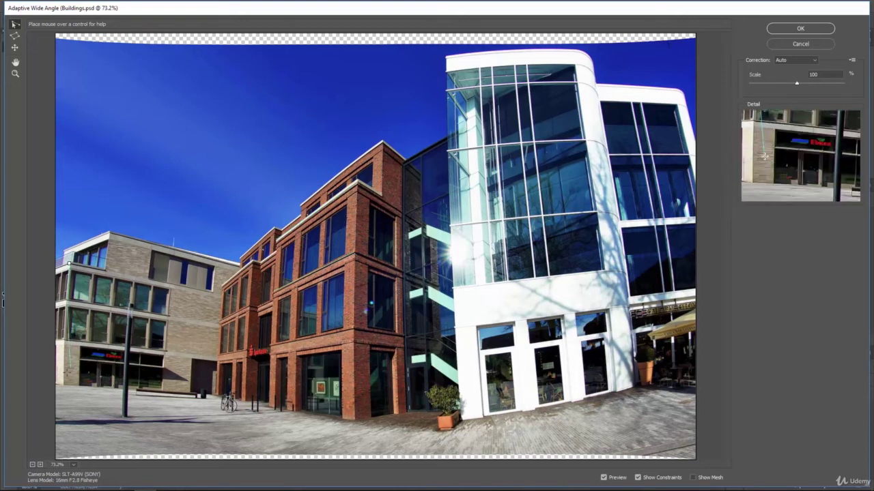
left_click(66, 379)
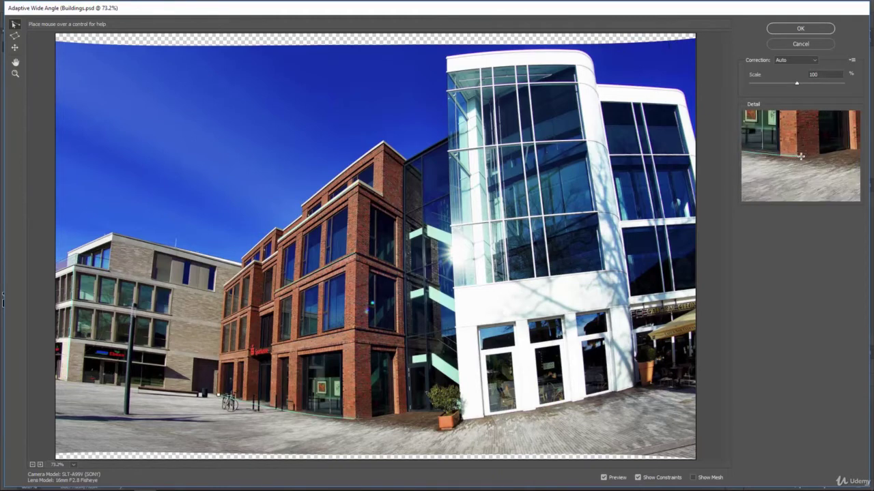
left_click(353, 413)
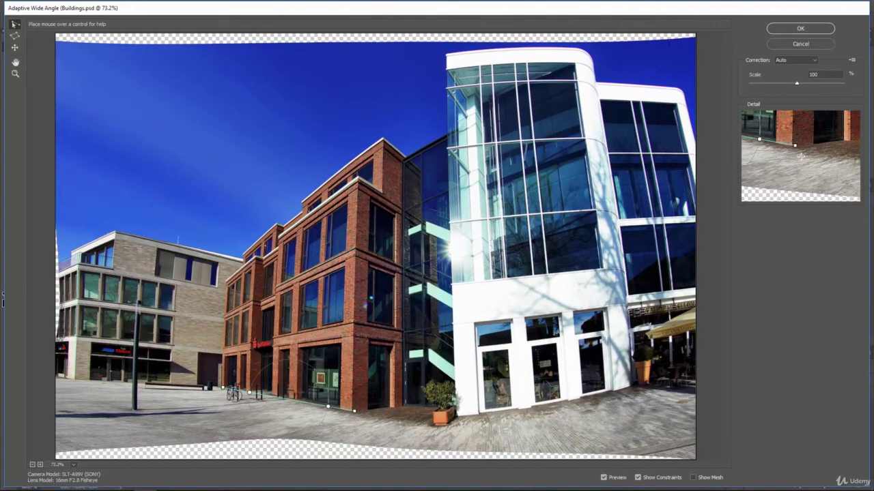
- Add constraints along the white building's base, roof line and left edge
left_click(462, 413)
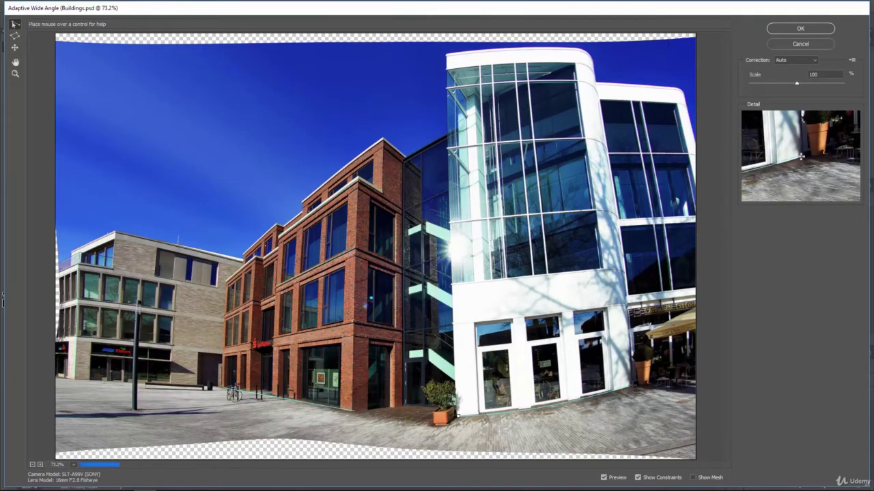
left_click(627, 387)
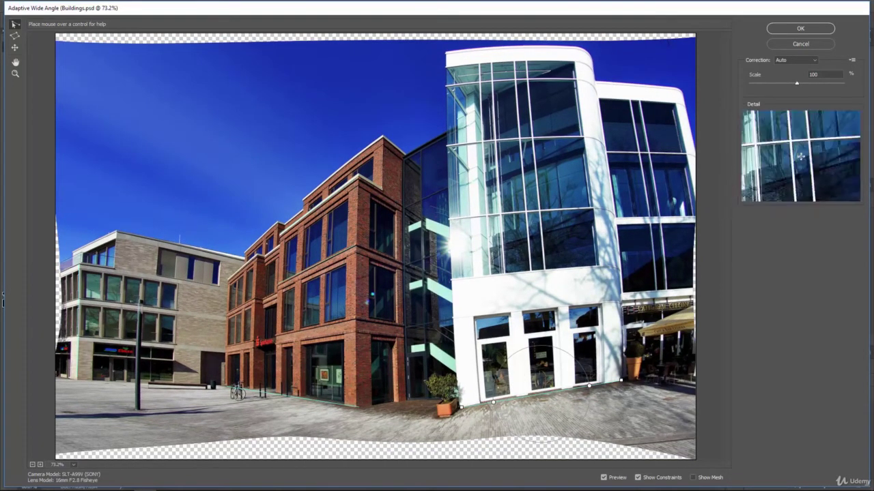
left_click(446, 54)
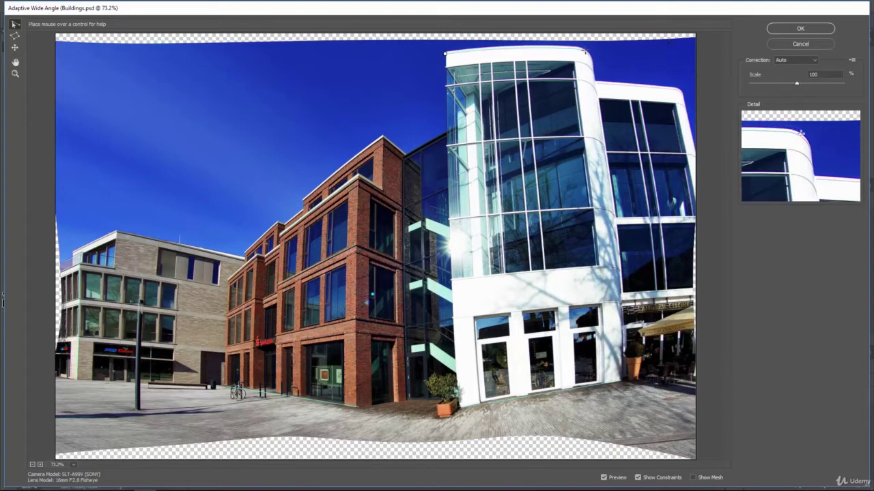
left_click(586, 50)
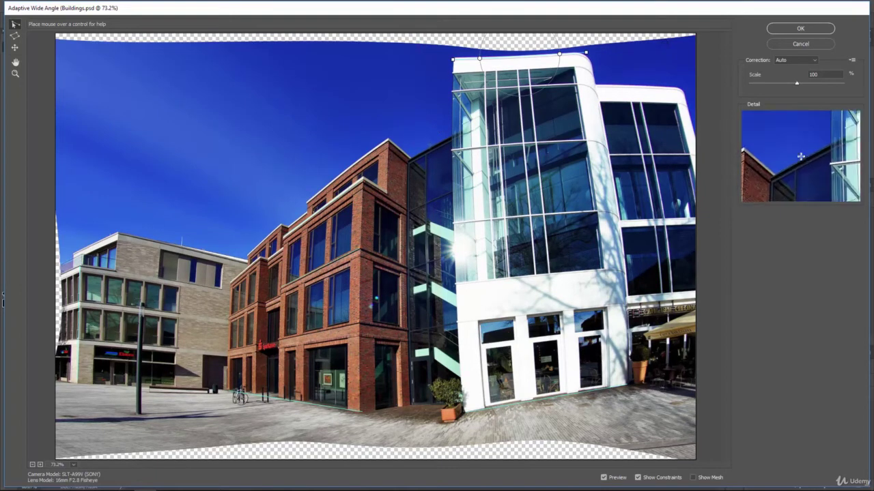
left_click(453, 71)
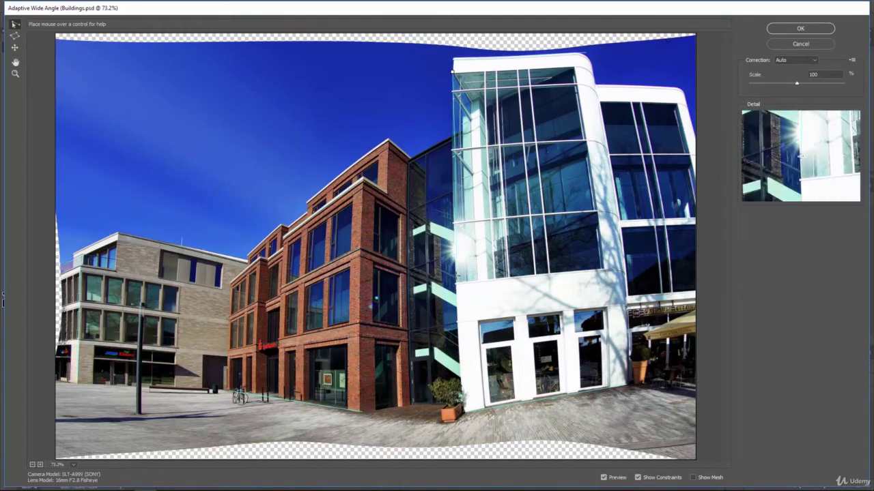
left_click(457, 279)
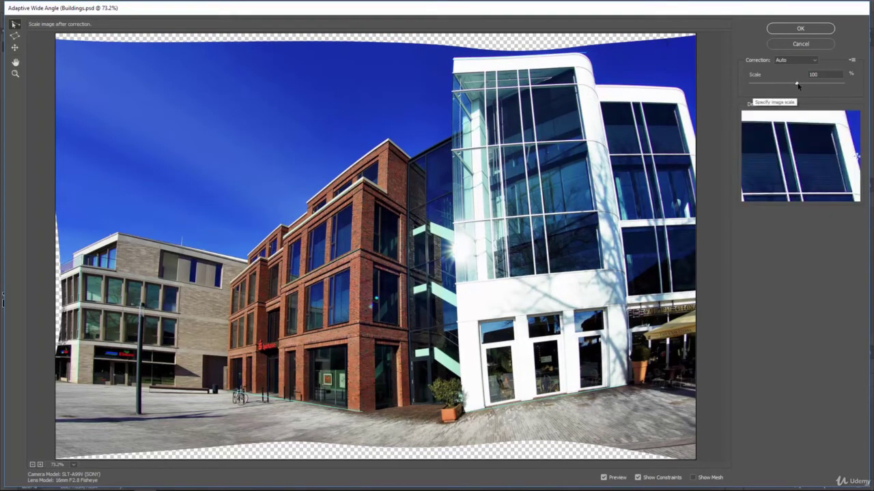
- Set the Scale to 111% and toggle Preview off and on to compare with the original
left_click_drag(796, 83, 808, 85)
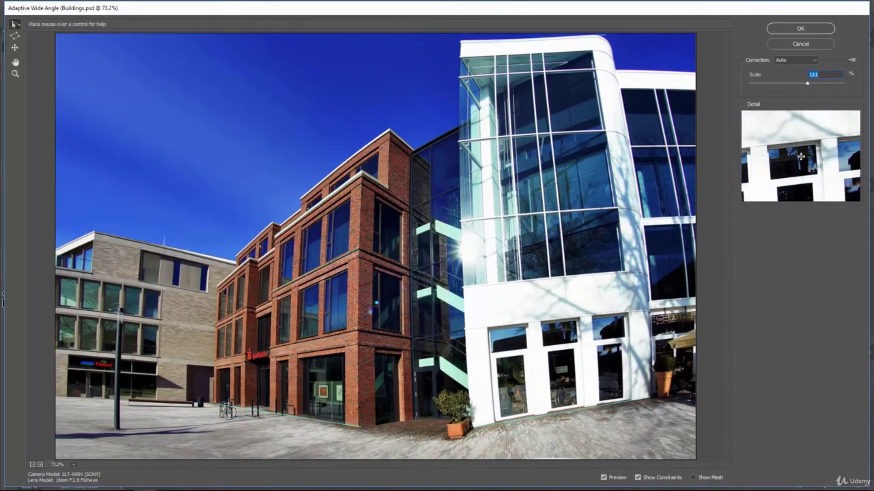
left_click(603, 478)
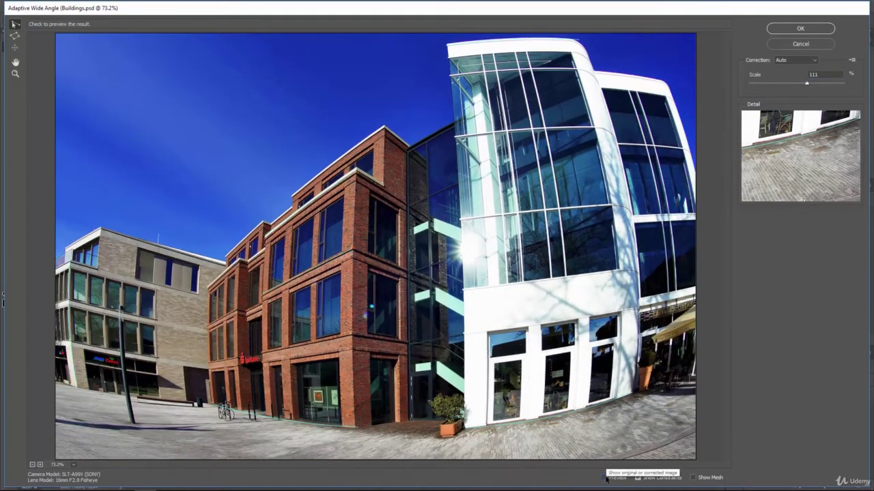
left_click(603, 478)
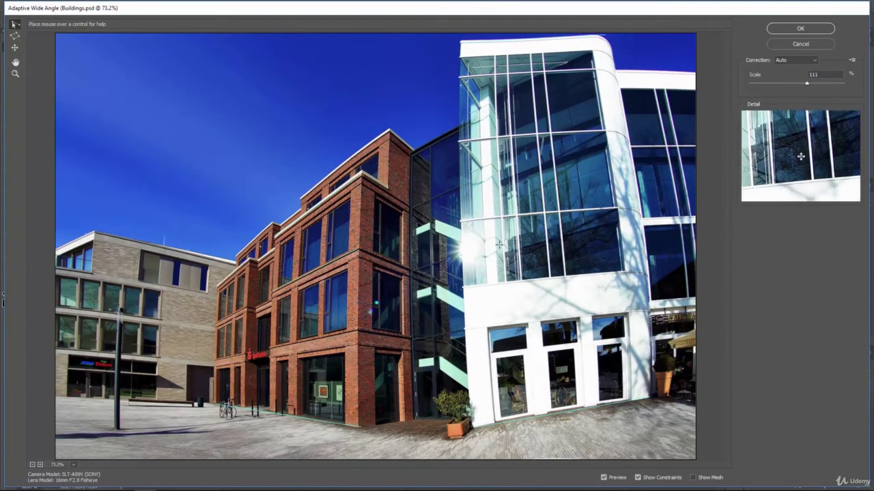
left_click(799, 60)
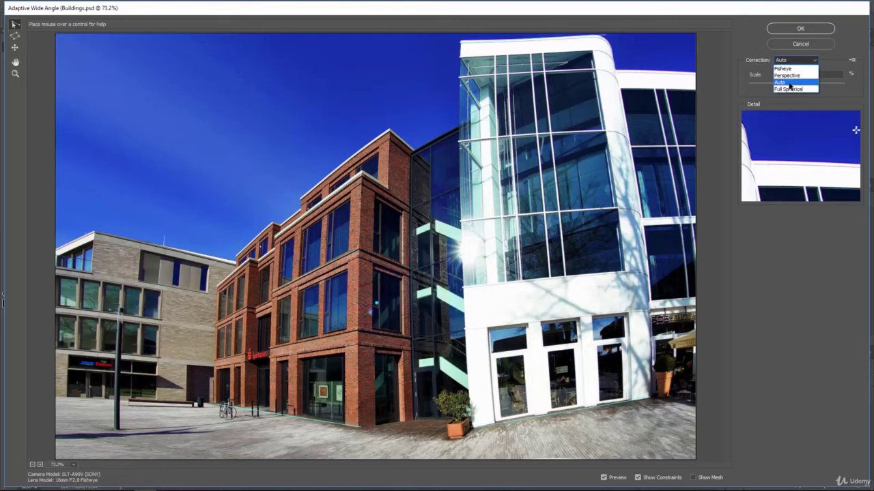
left_click(788, 82)
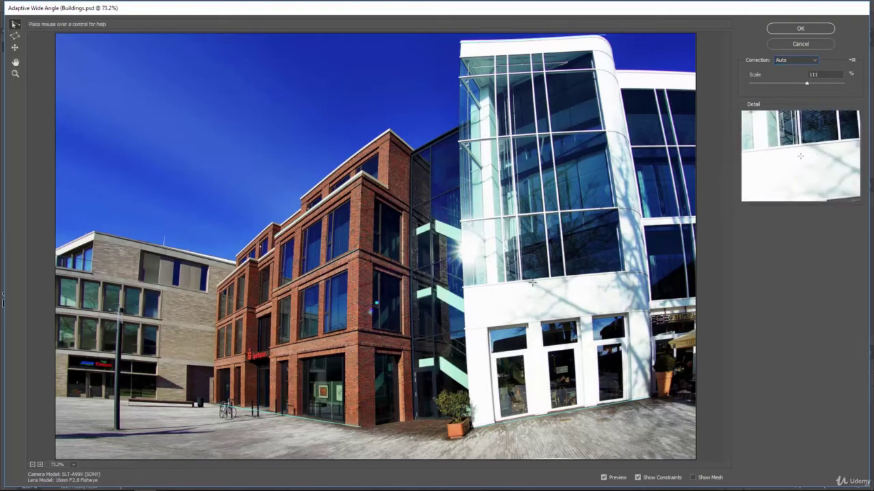
left_click(693, 478)
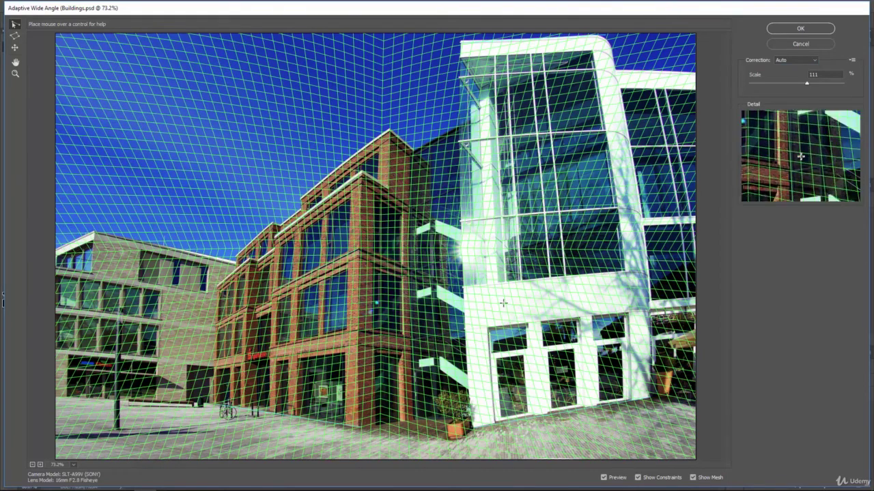
left_click(693, 478)
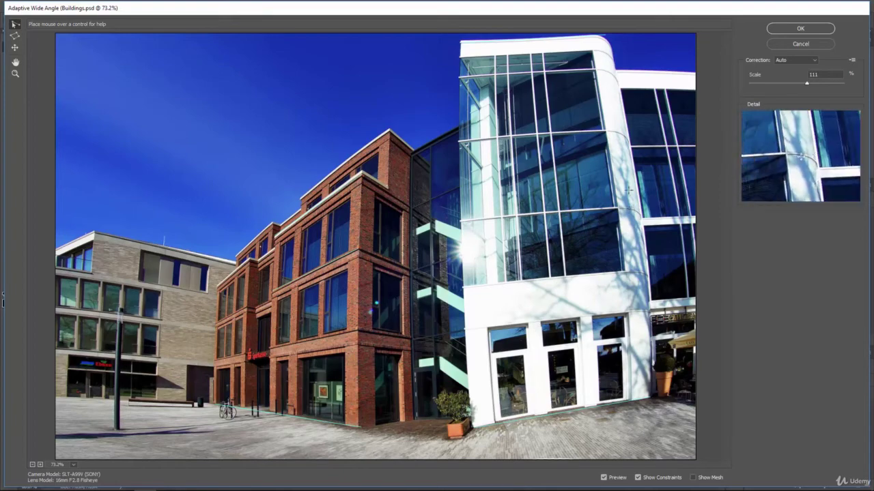
- Apply the Adaptive Wide Angle correction with OK, then undo and redo it to compare before and after
left_click(790, 28)
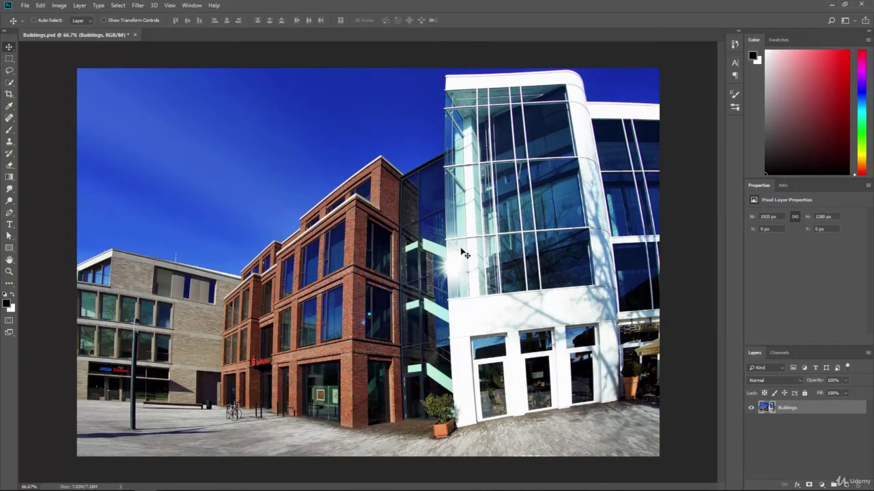
key("ctrl+z")
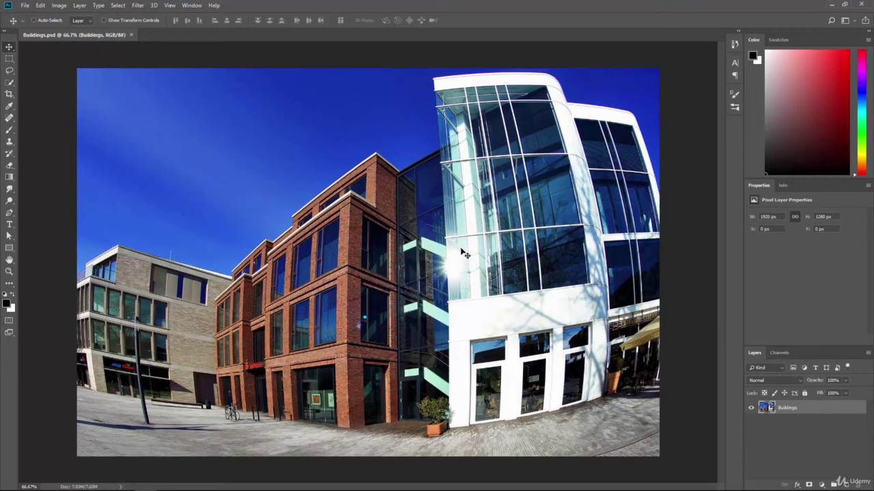
key("ctrl+z")
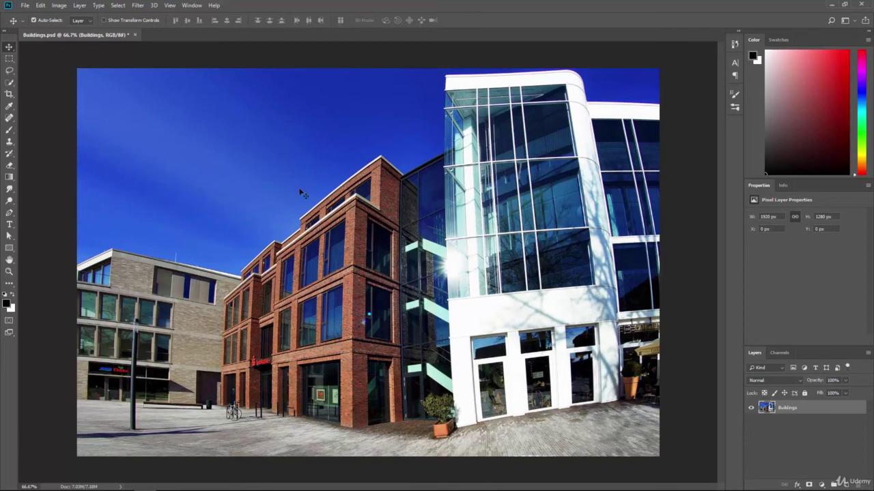
key("ctrl+z")
key("ctrl+z")
key("ctrl+z")
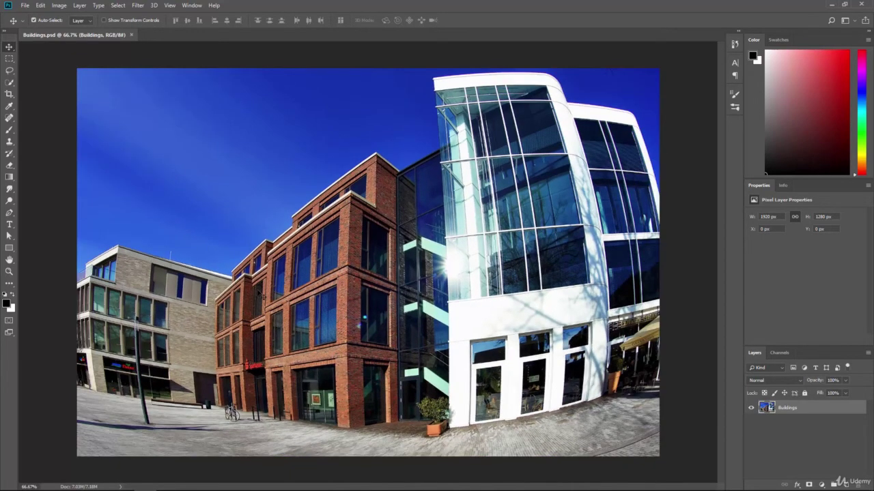
key("ctrl+z")
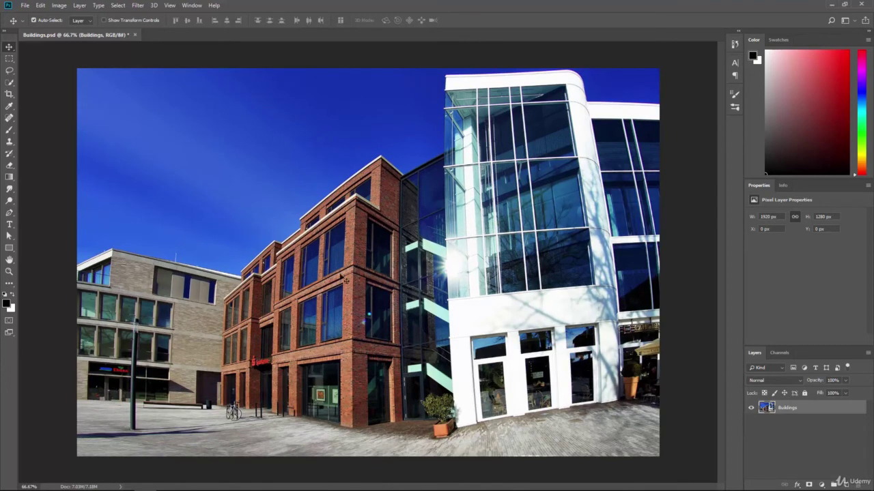